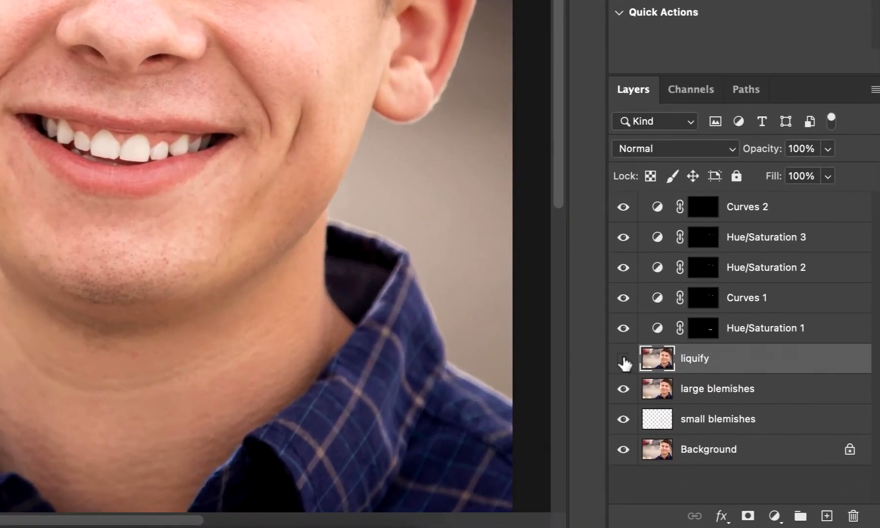
Step: Show the liquify layer, duplicate it, and rename the copy "skin soften"
{"action": "left_click", "coordinate": [623, 359]}
{"action": "key", "text": "super+j"}
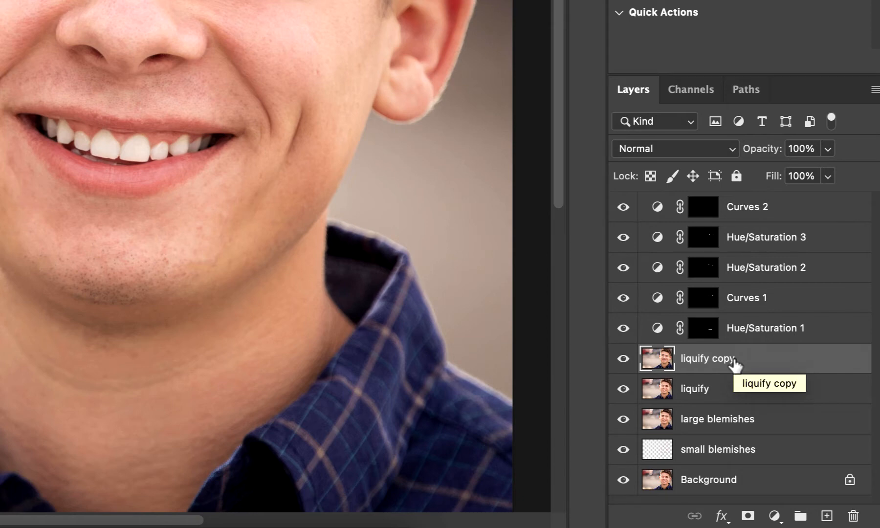
{"action": "double_click", "coordinate": [704, 359]}
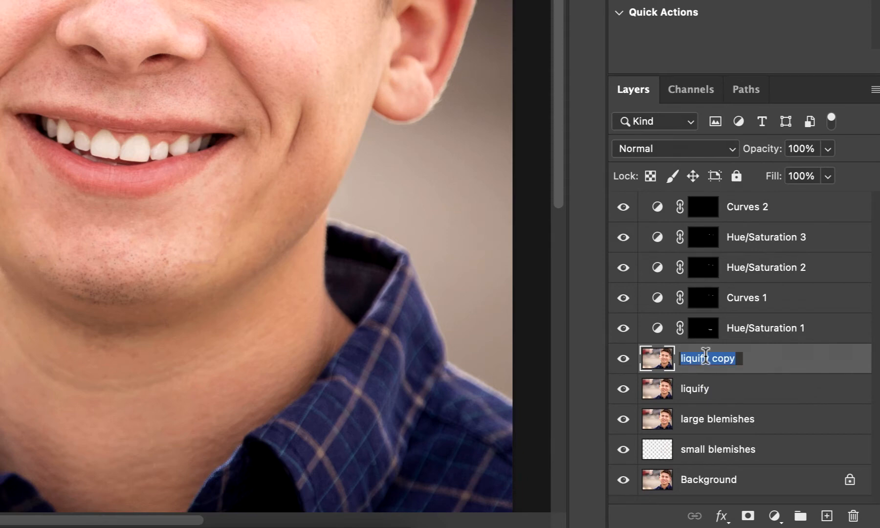
{"action": "type", "text": "skin soften"}
{"action": "key", "text": "Return"}
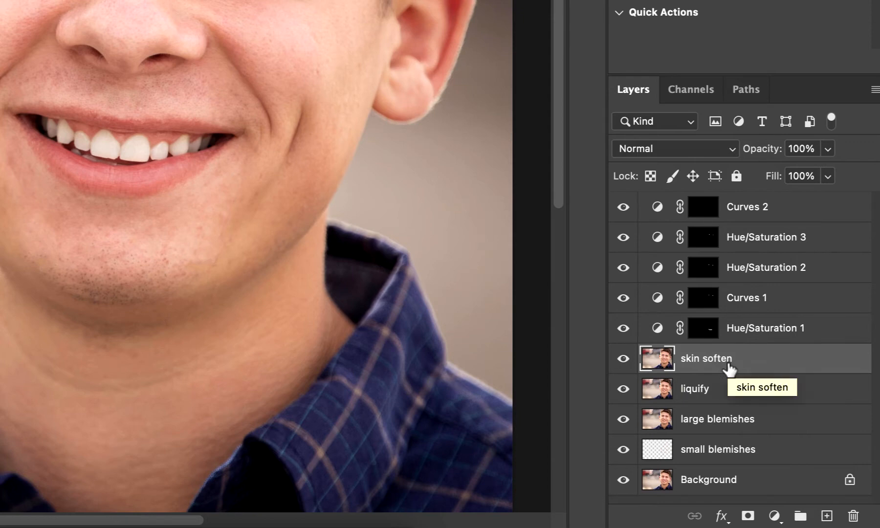
Step: Invert the skin soften layer's colors and set its blend mode to Vivid Light
{"action": "key", "text": "super+i"}
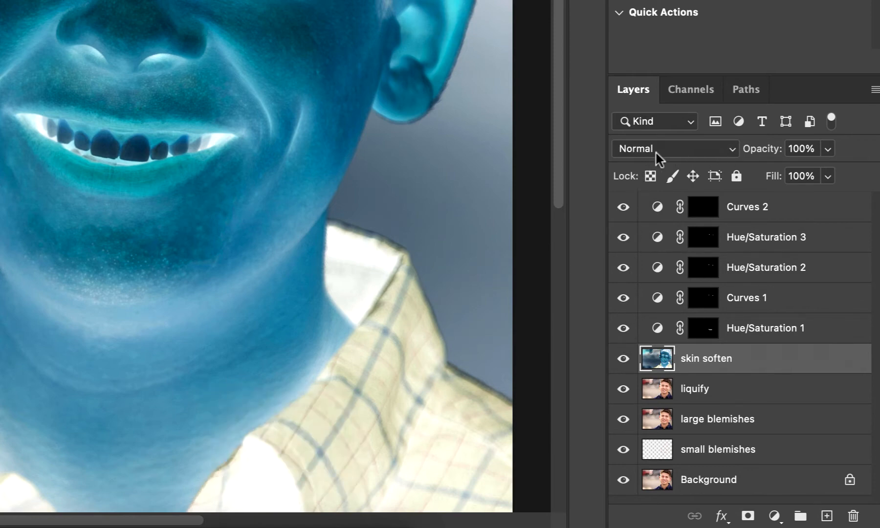
{"action": "left_click", "coordinate": [629, 152]}
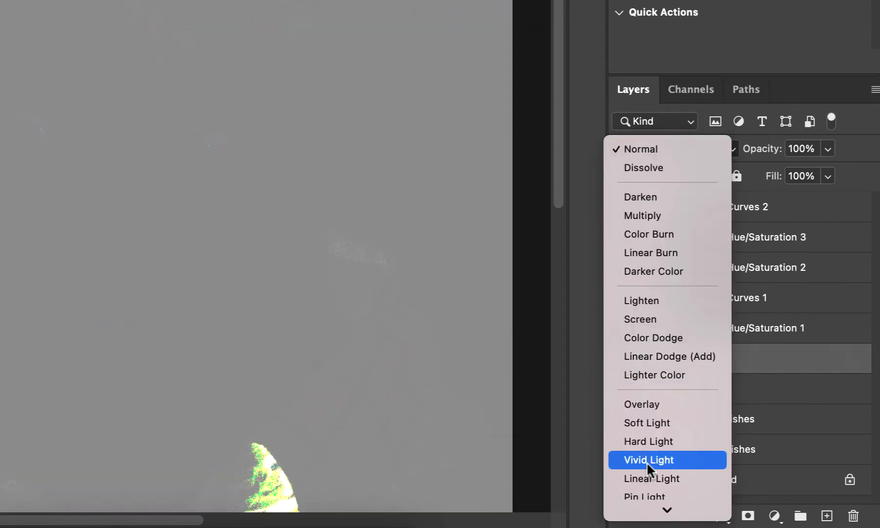
{"action": "left_click", "coordinate": [646, 461]}
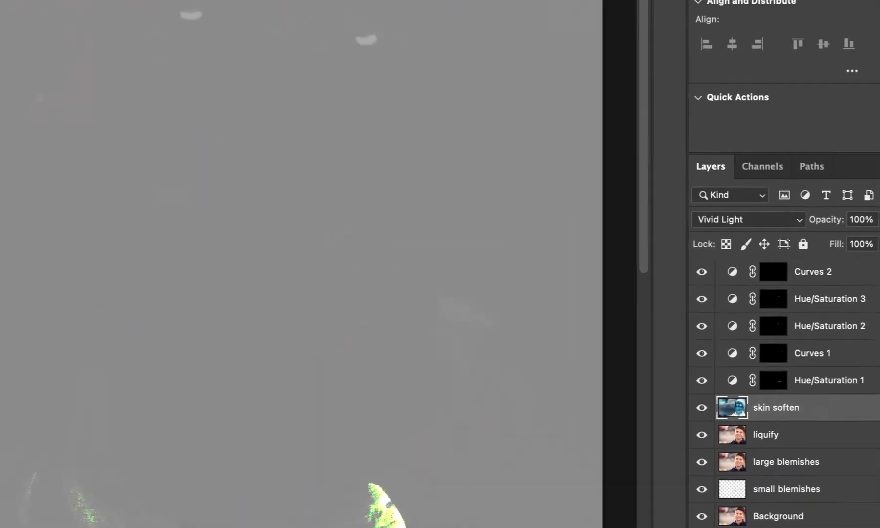
Step: Apply a High Pass filter to the skin soften layer with a radius of about 19 pixels
{"action": "left_click", "coordinate": [282, 7]}
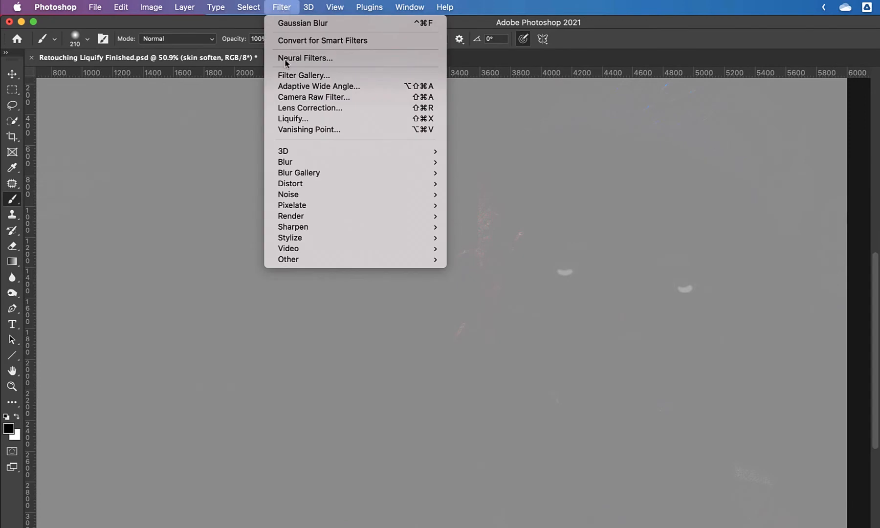
{"action": "mouse_move", "coordinate": [293, 261]}
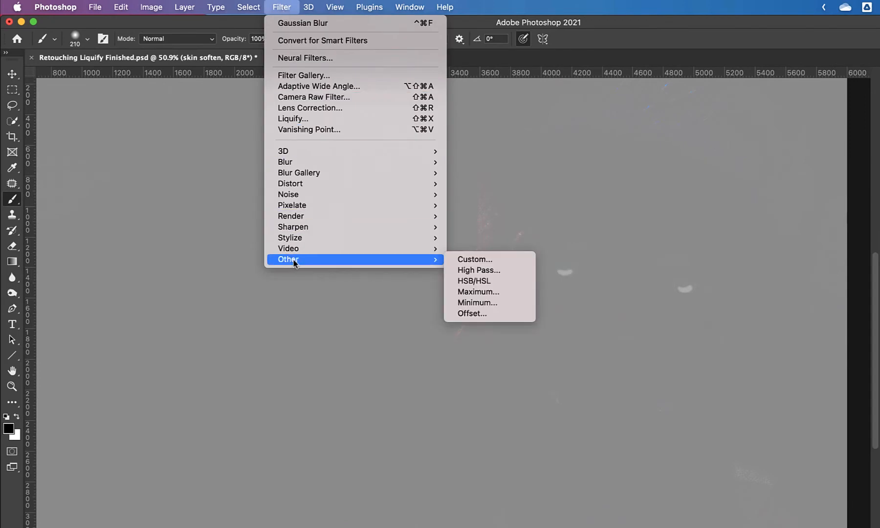
{"action": "left_click", "coordinate": [476, 274]}
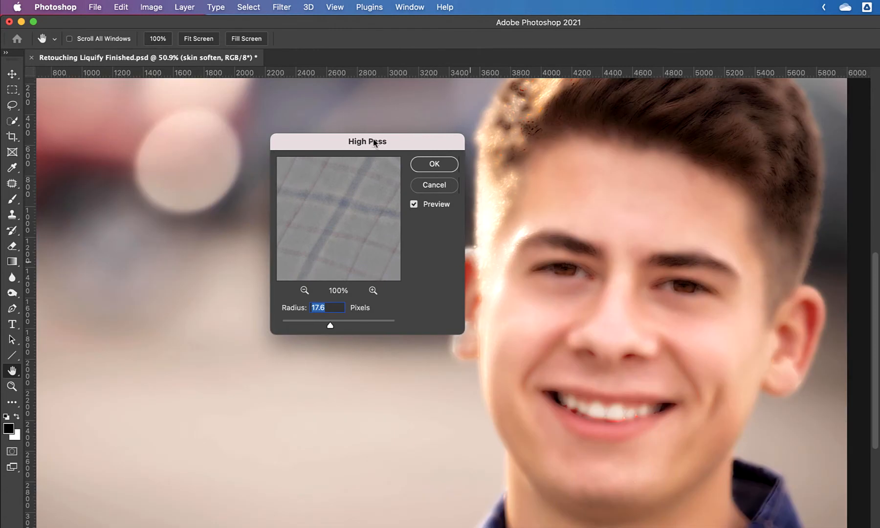
{"action": "left_click_drag", "start_coordinate": [374, 142], "coordinate": [382, 137]}
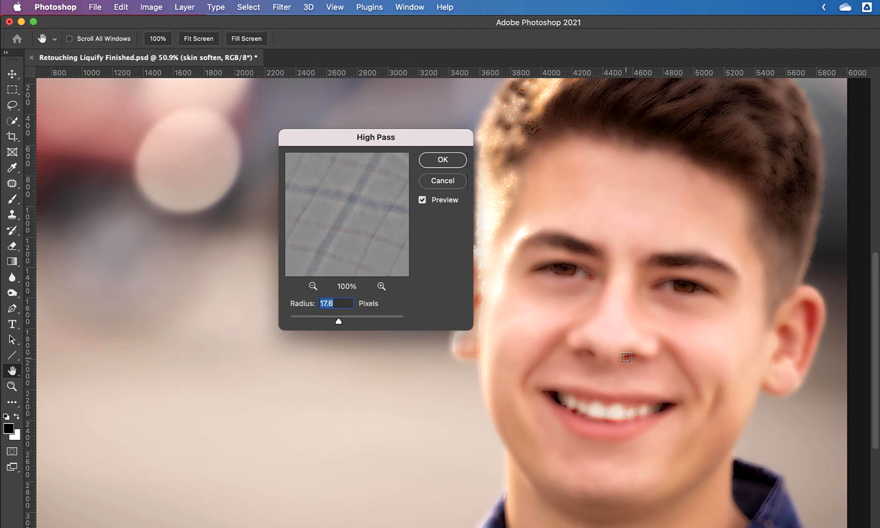
{"action": "left_click_drag", "start_coordinate": [339, 323], "coordinate": [348, 321]}
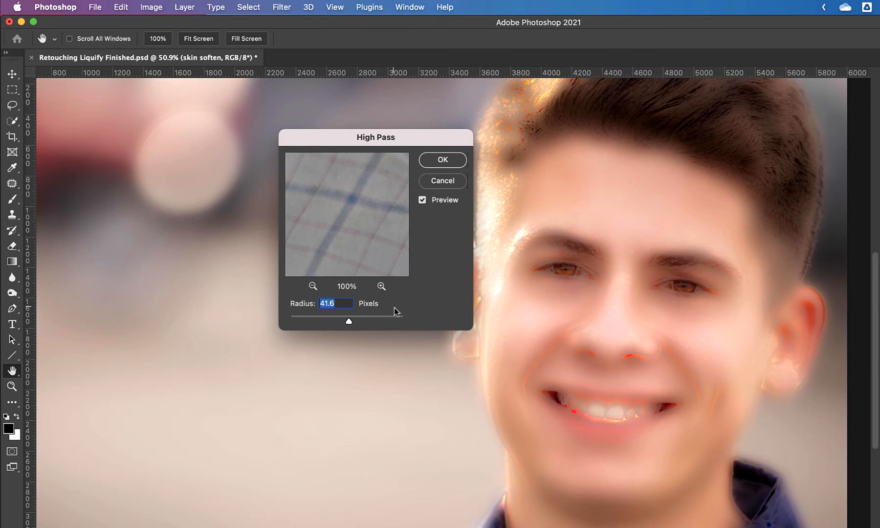
{"action": "left_click", "coordinate": [307, 321]}
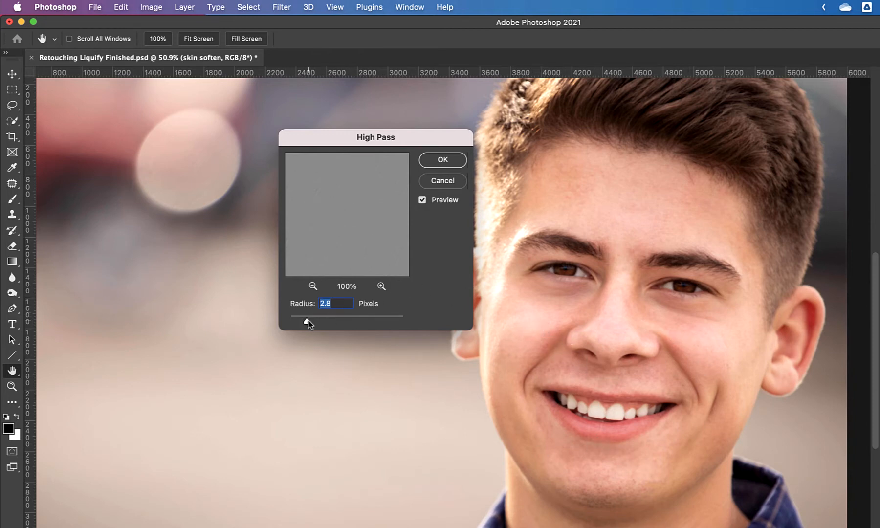
{"action": "left_click_drag", "start_coordinate": [308, 324], "coordinate": [337, 323]}
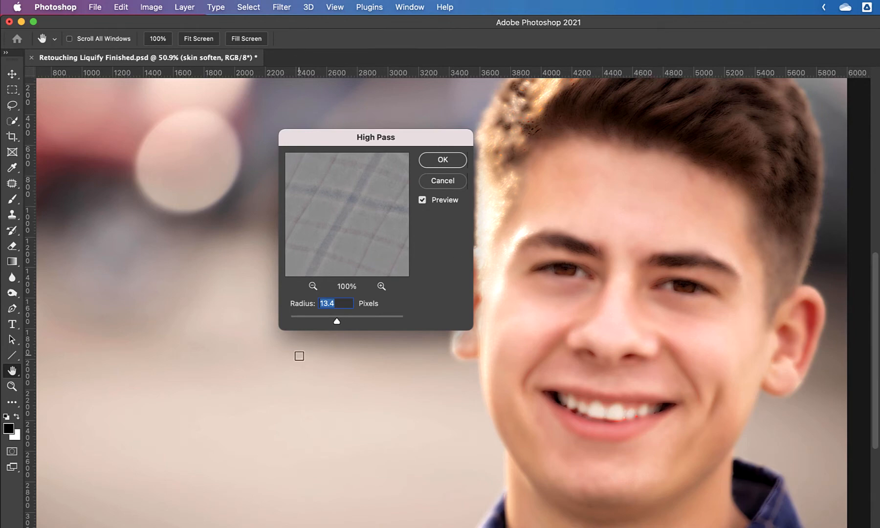
{"action": "left_click_drag", "start_coordinate": [334, 320], "coordinate": [343, 324]}
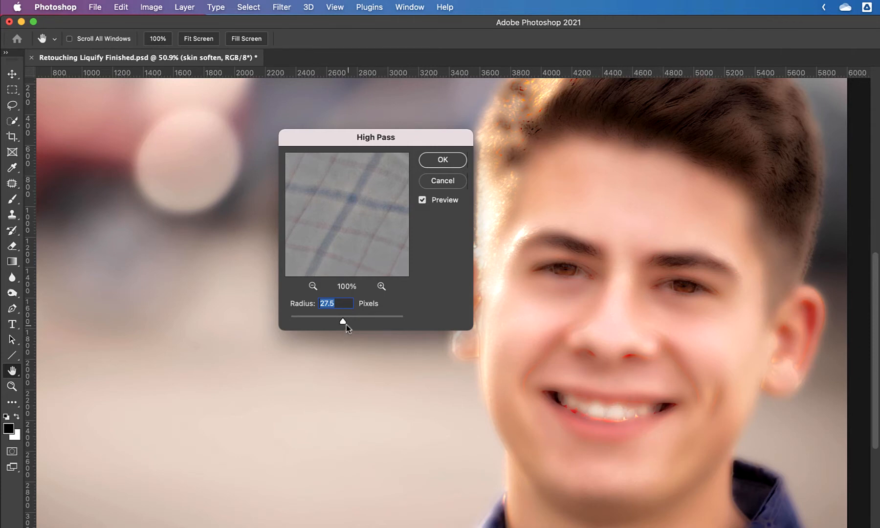
{"action": "left_click_drag", "start_coordinate": [345, 324], "coordinate": [339, 323]}
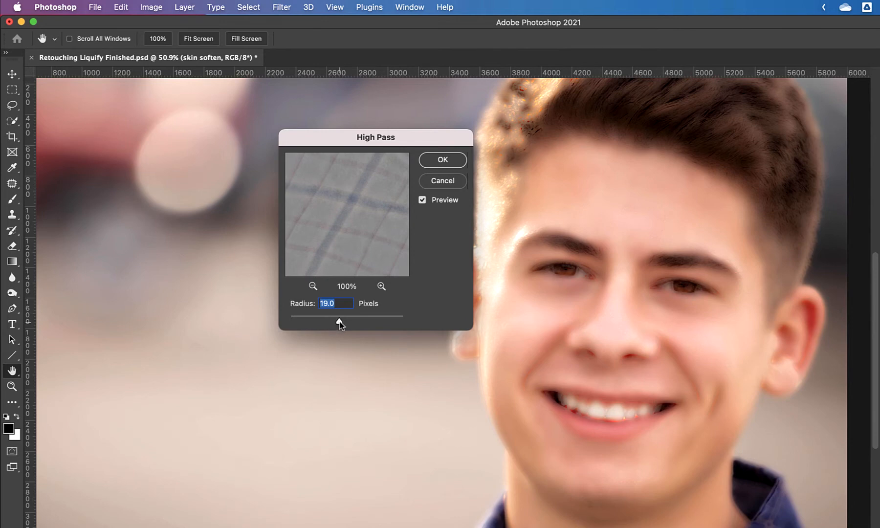
{"action": "left_click_drag", "start_coordinate": [339, 320], "coordinate": [339, 323]}
{"action": "left_click", "coordinate": [436, 161]}
{"action": "key", "text": "b"}
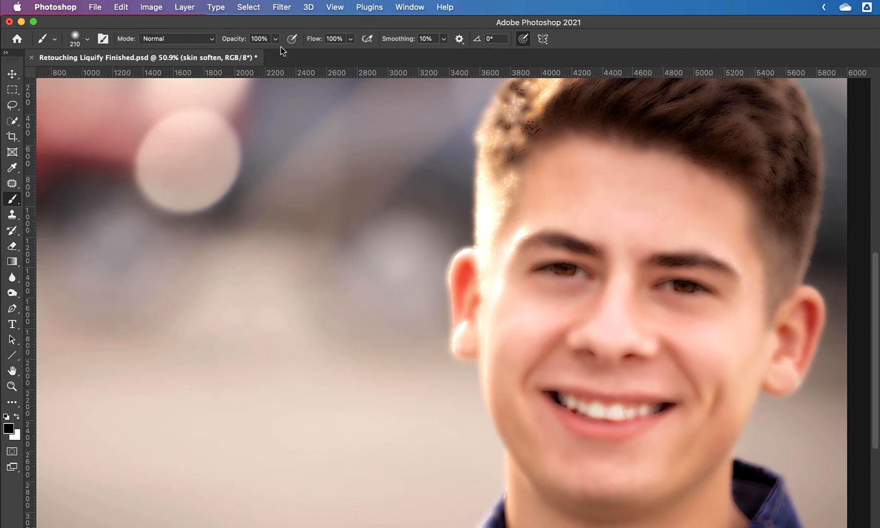
Step: Start a Gaussian Blur on the skin soften layer with a radius of 5.0 pixels
{"action": "left_click", "coordinate": [282, 7]}
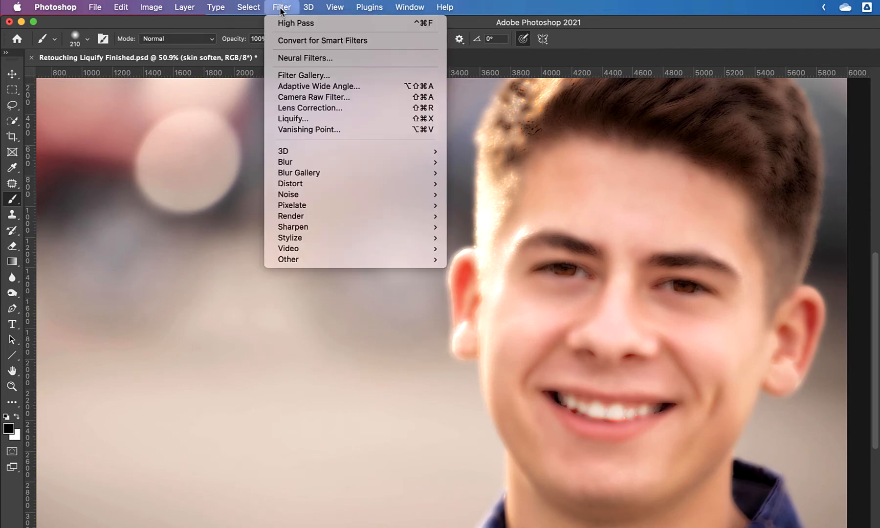
{"action": "mouse_move", "coordinate": [312, 162]}
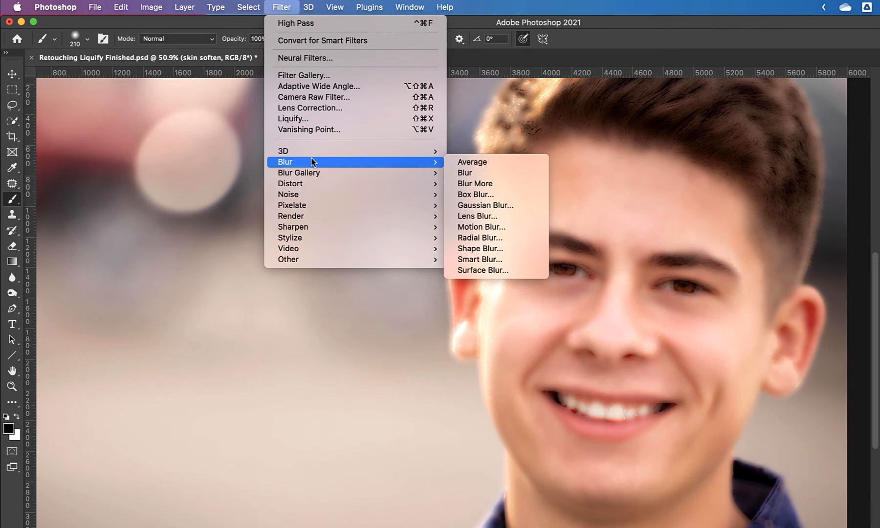
{"action": "left_click", "coordinate": [488, 208]}
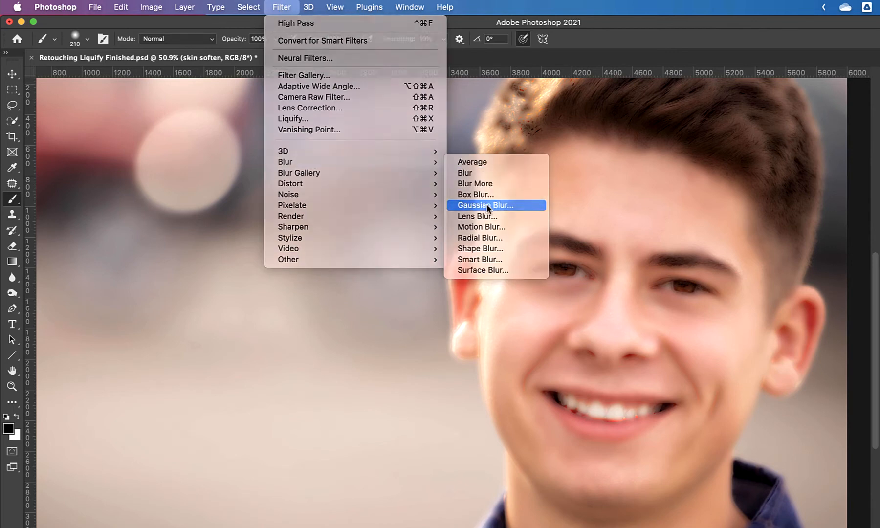
{"action": "left_click_drag", "start_coordinate": [328, 130], "coordinate": [297, 104]}
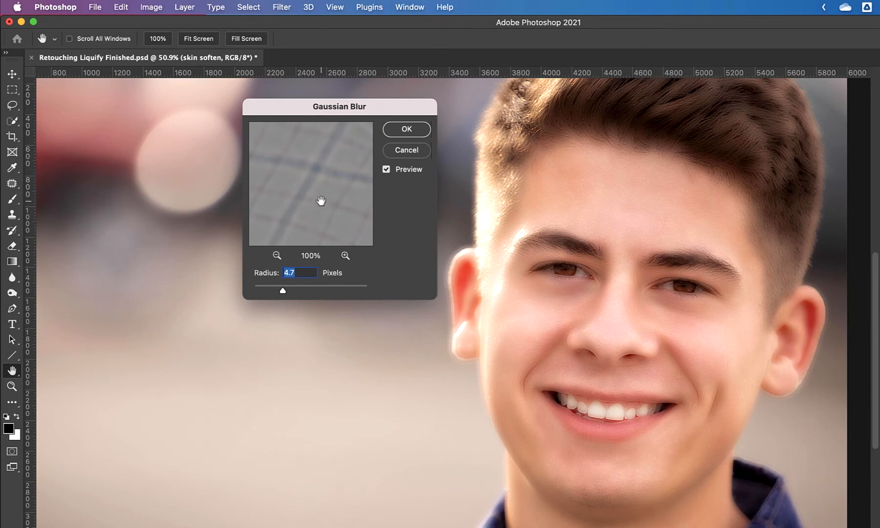
{"action": "left_click_drag", "start_coordinate": [282, 292], "coordinate": [319, 292]}
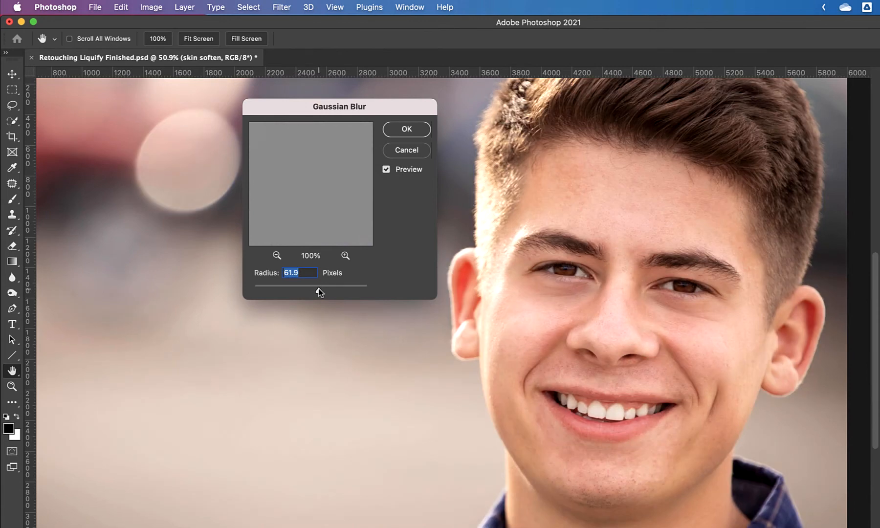
{"action": "left_click", "coordinate": [284, 291]}
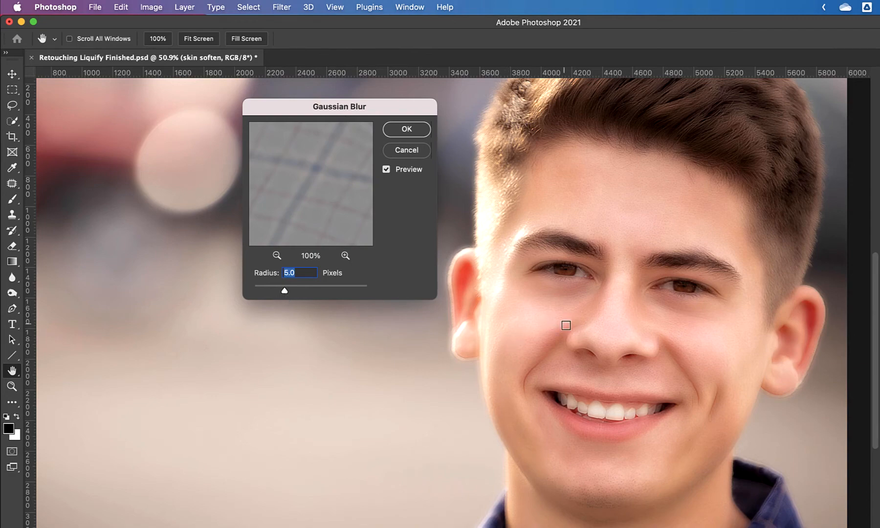
Step: Fine-tune the Gaussian Blur radius against the facial skin texture and apply the blur to the skin soften layer
{"action": "scroll", "coordinate": [547, 322], "scroll_direction": "up", "scroll_amount": 3}
{"action": "scroll", "coordinate": [547, 323], "scroll_direction": "up", "scroll_amount": 3}
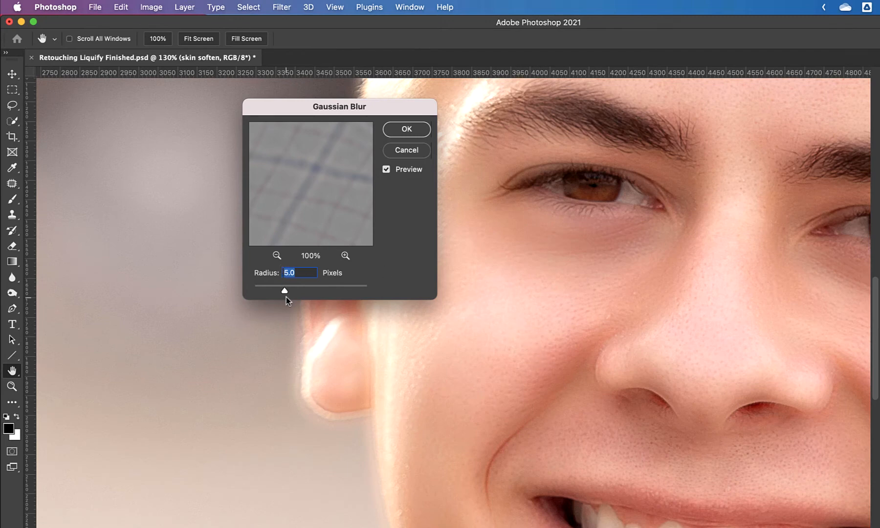
{"action": "left_click_drag", "start_coordinate": [285, 292], "coordinate": [260, 292]}
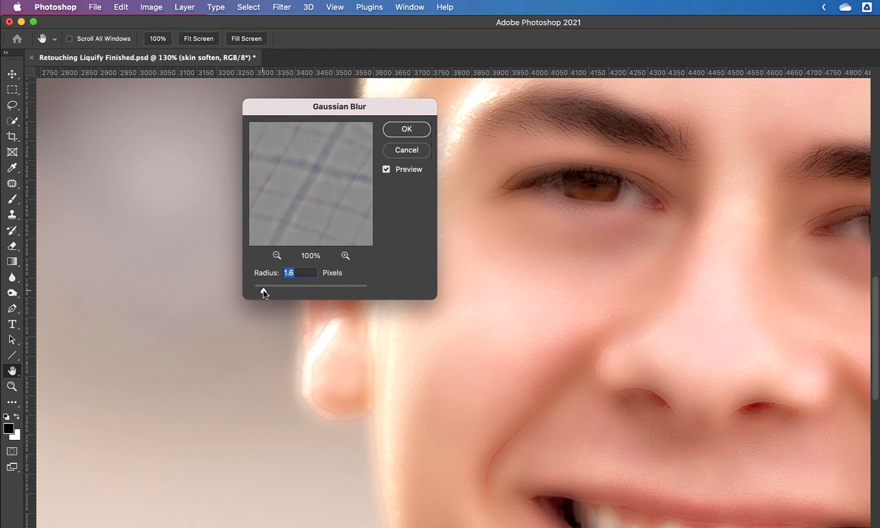
{"action": "left_click_drag", "start_coordinate": [264, 292], "coordinate": [273, 292]}
{"action": "left_click_drag", "start_coordinate": [272, 292], "coordinate": [279, 292]}
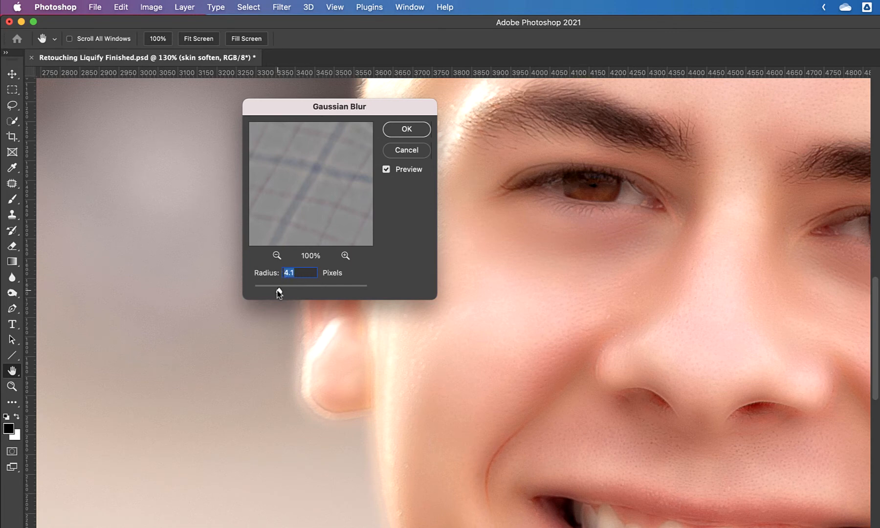
{"action": "left_click_drag", "start_coordinate": [277, 291], "coordinate": [284, 292]}
{"action": "left_click_drag", "start_coordinate": [282, 292], "coordinate": [288, 292]}
{"action": "left_click", "coordinate": [407, 129]}
{"action": "key", "text": "b"}
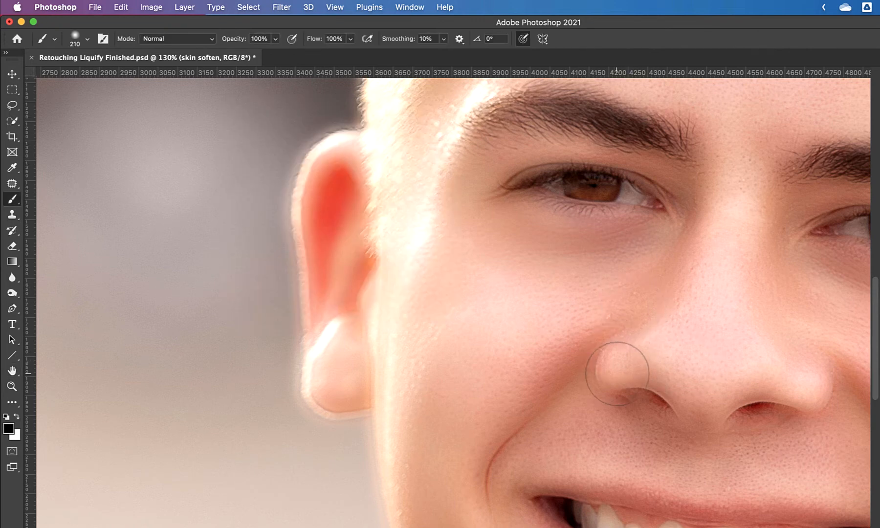
Step: Add a layer mask to the skin soften layer and invert the mask to black
{"action": "key", "text": "super+0"}
{"action": "scroll", "coordinate": [628, 372], "scroll_direction": "down", "scroll_amount": 3}
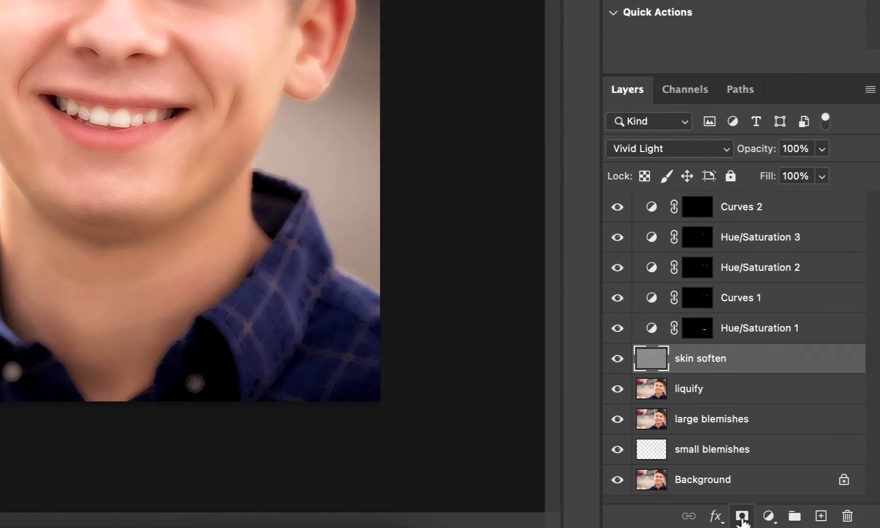
{"action": "left_click", "coordinate": [742, 516]}
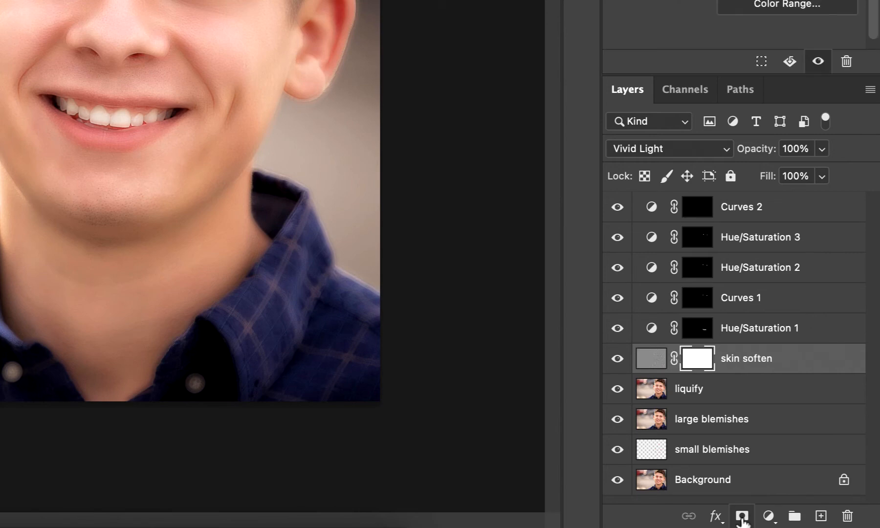
{"action": "key", "text": "super+i"}
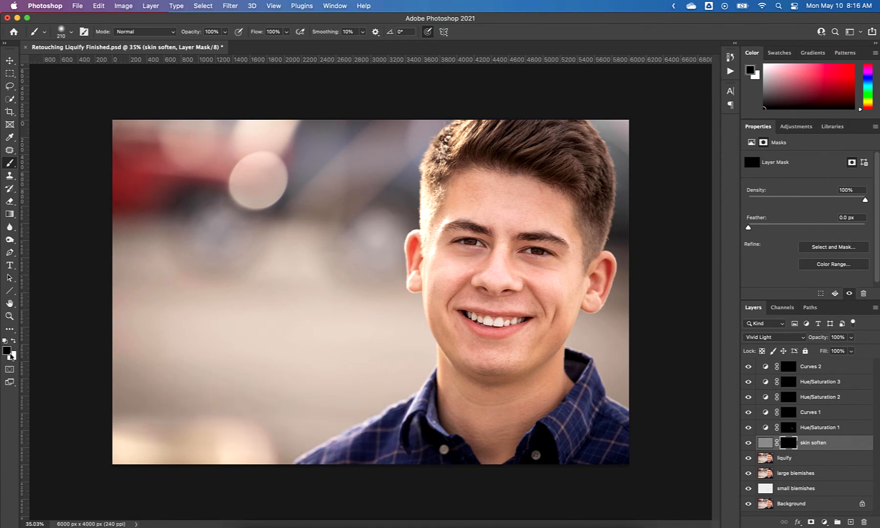
Step: Paint white with the Brush on the skin soften mask over the skin of the face
{"action": "key", "text": "d"}
{"action": "mouse_move", "coordinate": [457, 256]}
{"action": "left_mouse_down"}
{"action": "mouse_move", "coordinate": [479, 261]}
{"action": "mouse_move", "coordinate": [469, 259]}
{"action": "mouse_move", "coordinate": [481, 222]}
{"action": "mouse_move", "coordinate": [480, 269]}
{"action": "mouse_move", "coordinate": [477, 152]}
{"action": "mouse_move", "coordinate": [507, 167]}
{"action": "left_mouse_up"}
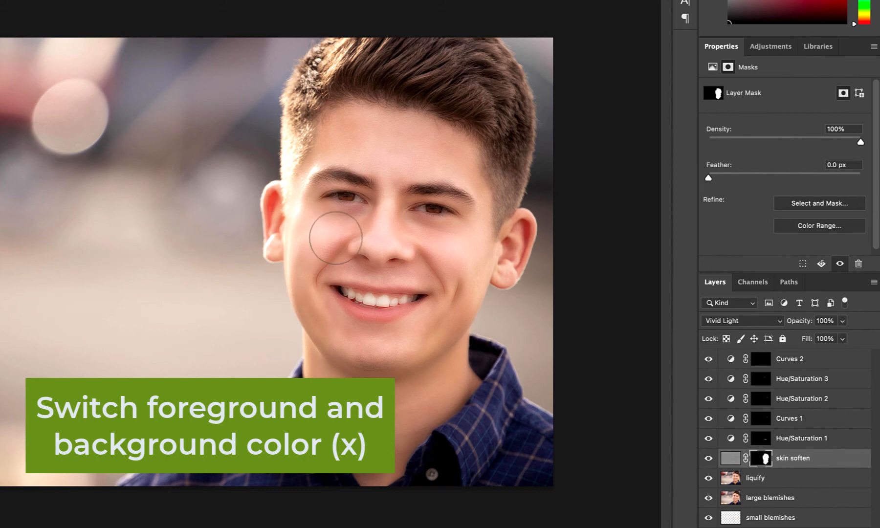
Step: Paint black with the Brush on the skin soften mask over both eyes and eyebrows to restore their detail
{"action": "mouse_move", "coordinate": [355, 203]}
{"action": "left_mouse_down"}
{"action": "mouse_move", "coordinate": [364, 200]}
{"action": "mouse_move", "coordinate": [301, 198]}
{"action": "left_mouse_up"}
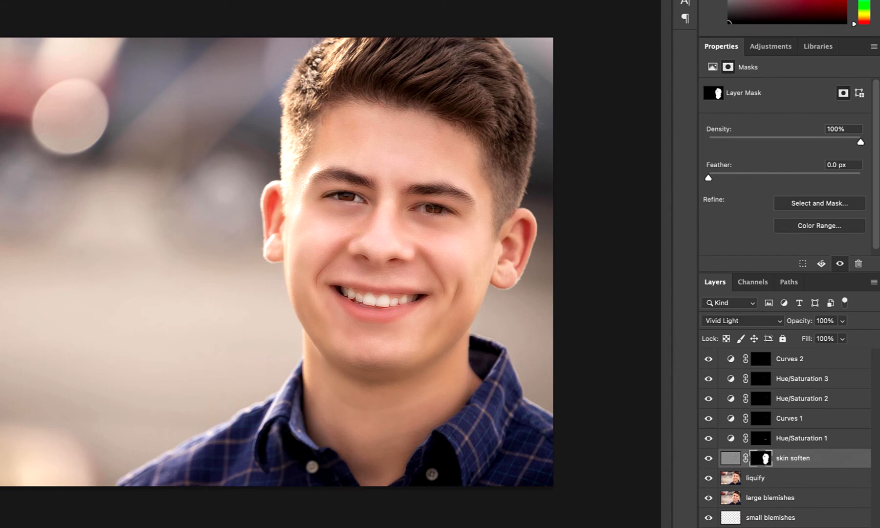
{"action": "scroll", "coordinate": [426, 207], "scroll_direction": "up", "scroll_amount": 5}
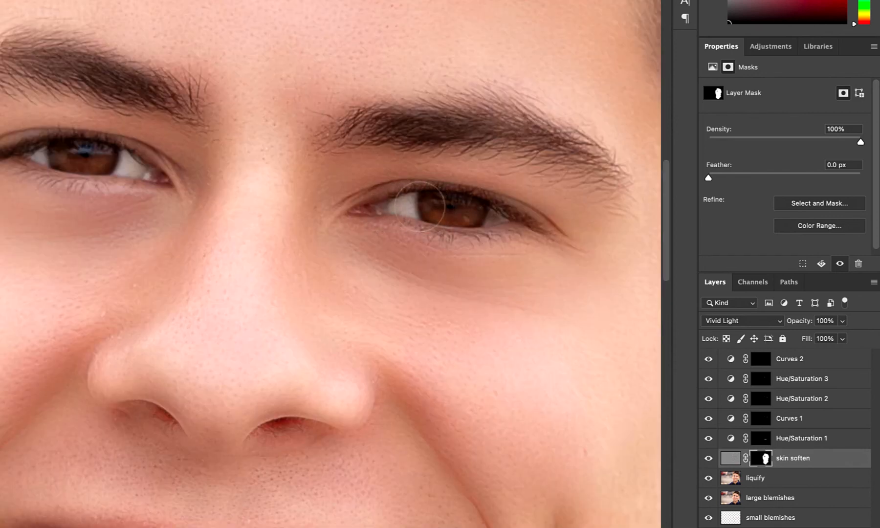
{"action": "mouse_move", "coordinate": [419, 206]}
{"action": "left_mouse_down"}
{"action": "mouse_move", "coordinate": [489, 207]}
{"action": "mouse_move", "coordinate": [507, 222]}
{"action": "left_mouse_up"}
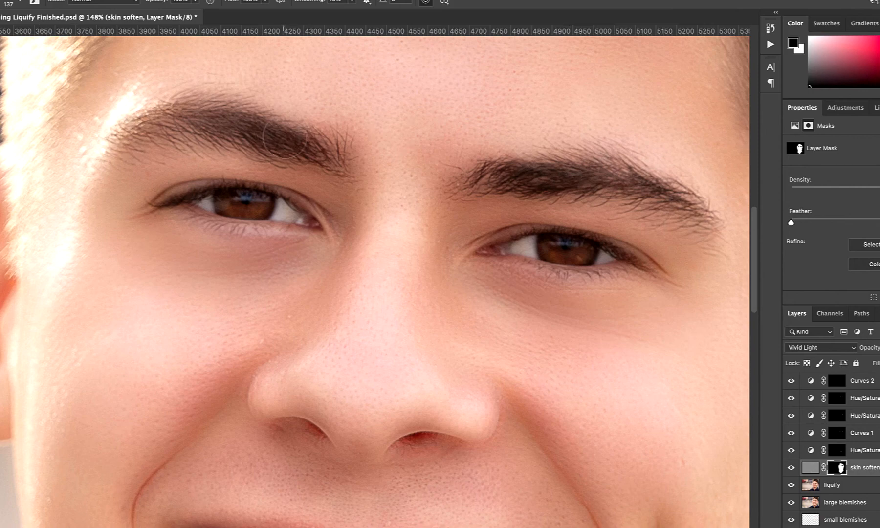
{"action": "mouse_move", "coordinate": [311, 149]}
{"action": "left_mouse_down"}
{"action": "mouse_move", "coordinate": [228, 127]}
{"action": "mouse_move", "coordinate": [159, 122]}
{"action": "left_mouse_up"}
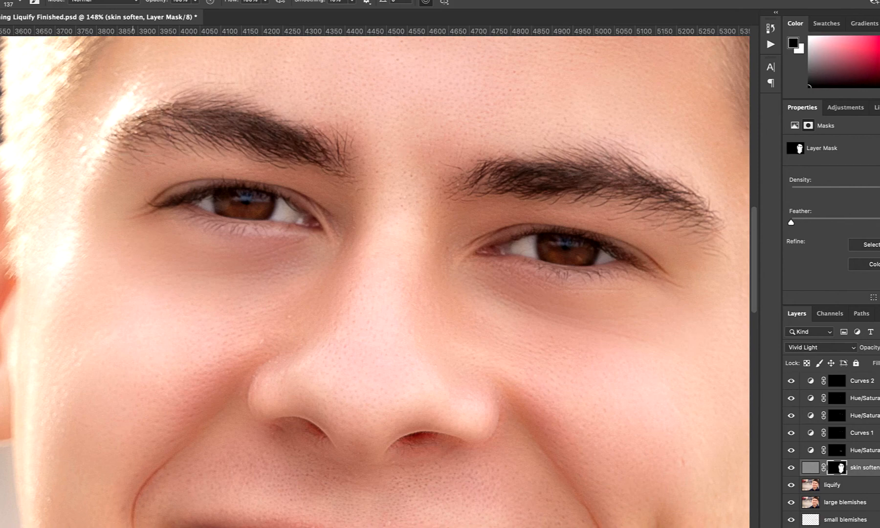
Step: Paint black on the skin soften mask over the nose edges, nostrils, lips and teeth to keep them sharp
{"action": "left_click_drag", "start_coordinate": [393, 275], "coordinate": [417, 93]}
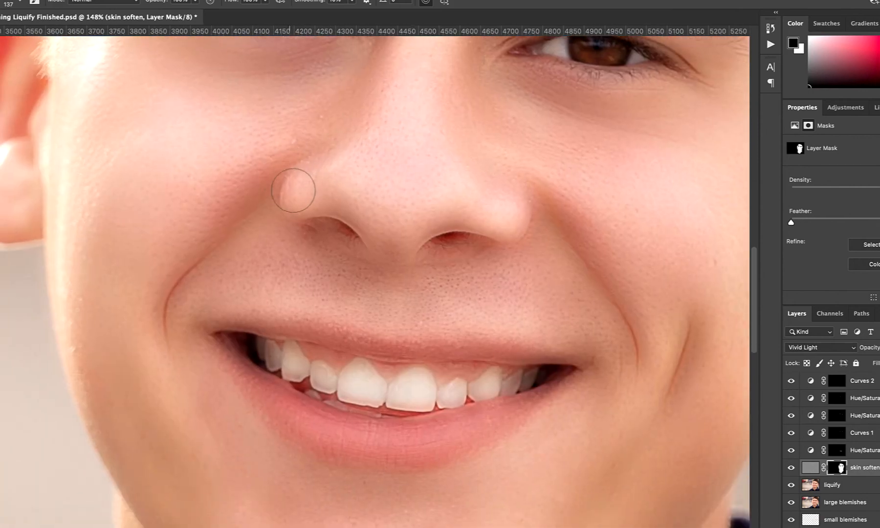
{"action": "mouse_move", "coordinate": [293, 190]}
{"action": "left_mouse_down"}
{"action": "mouse_move", "coordinate": [366, 244]}
{"action": "mouse_move", "coordinate": [484, 242]}
{"action": "mouse_move", "coordinate": [507, 216]}
{"action": "mouse_move", "coordinate": [495, 228]}
{"action": "left_mouse_up"}
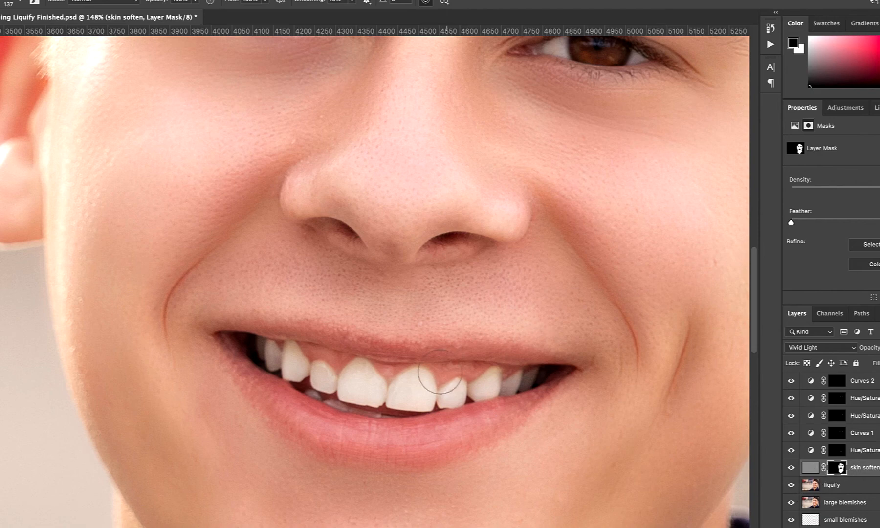
{"action": "key", "text": "ctrl+0"}
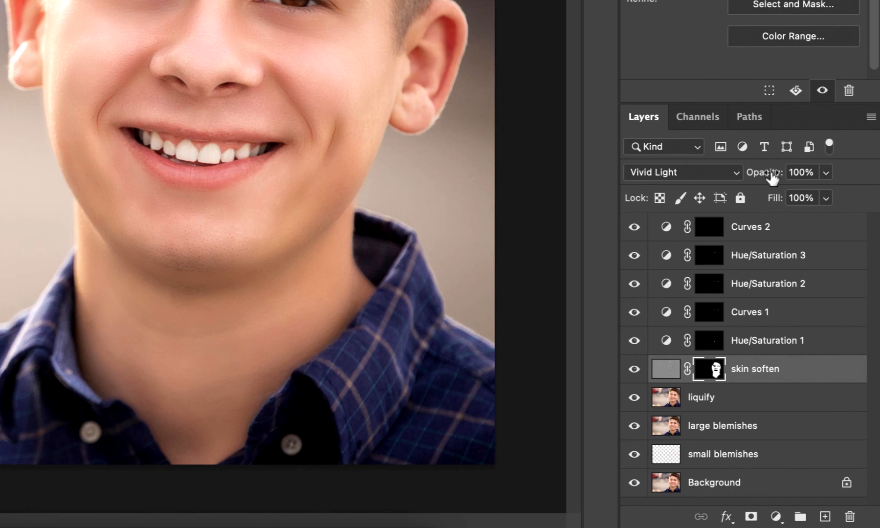
Step: Reduce the skin soften layer's opacity to 66%, judging the strength with the layer hidden and shown
{"action": "left_click_drag", "start_coordinate": [768, 177], "coordinate": [746, 175]}
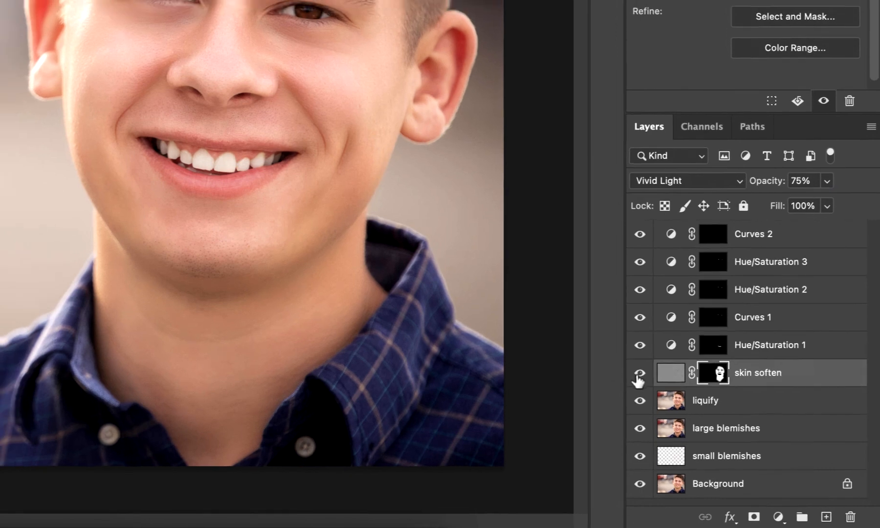
{"action": "left_click", "coordinate": [639, 374]}
{"action": "left_click", "coordinate": [639, 375]}
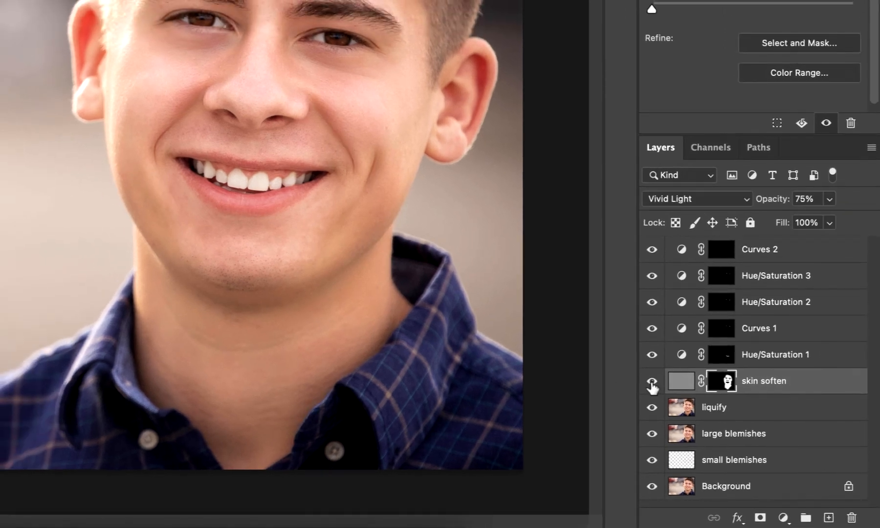
{"action": "left_click", "coordinate": [651, 382]}
{"action": "left_click_drag", "start_coordinate": [786, 202], "coordinate": [776, 204]}
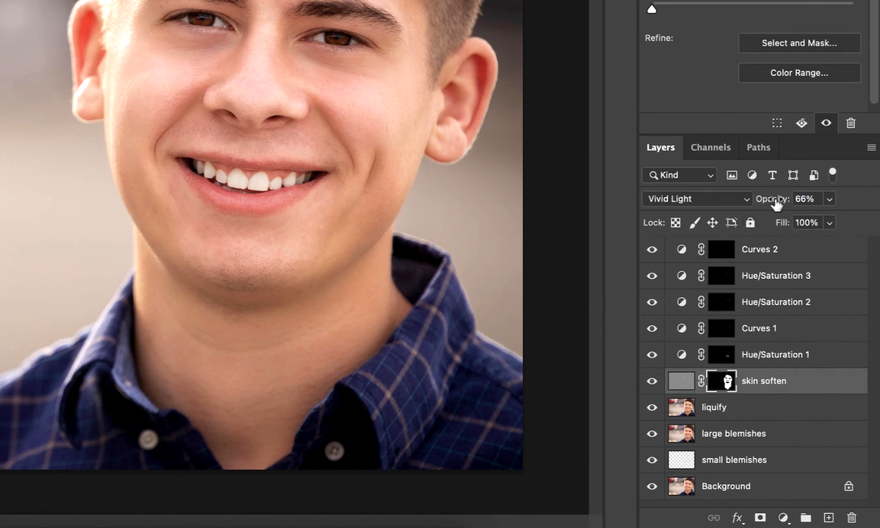
Step: Compare the portrait with and without the skin soften layer, and with and without all layers above the Background
{"action": "left_click", "coordinate": [652, 386]}
{"action": "left_click", "coordinate": [652, 386]}
{"action": "left_click", "coordinate": [652, 386]}
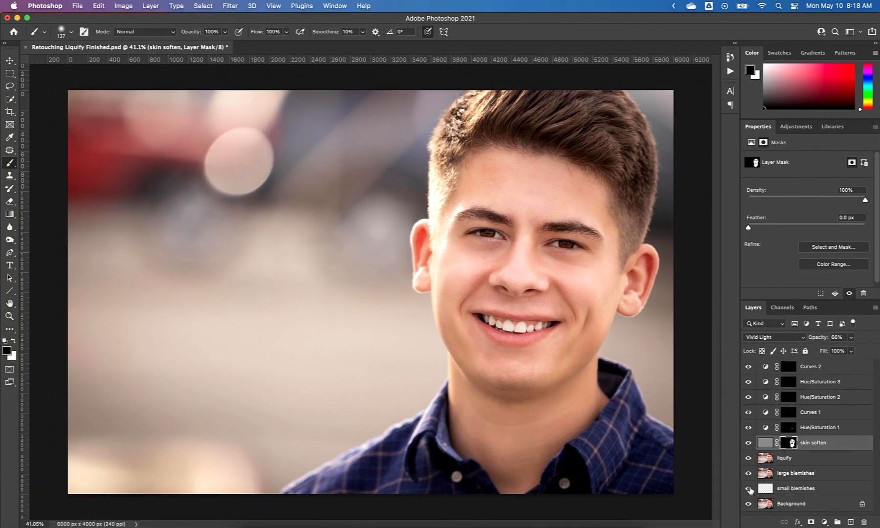
{"action": "left_click_drag", "start_coordinate": [749, 490], "coordinate": [748, 373]}
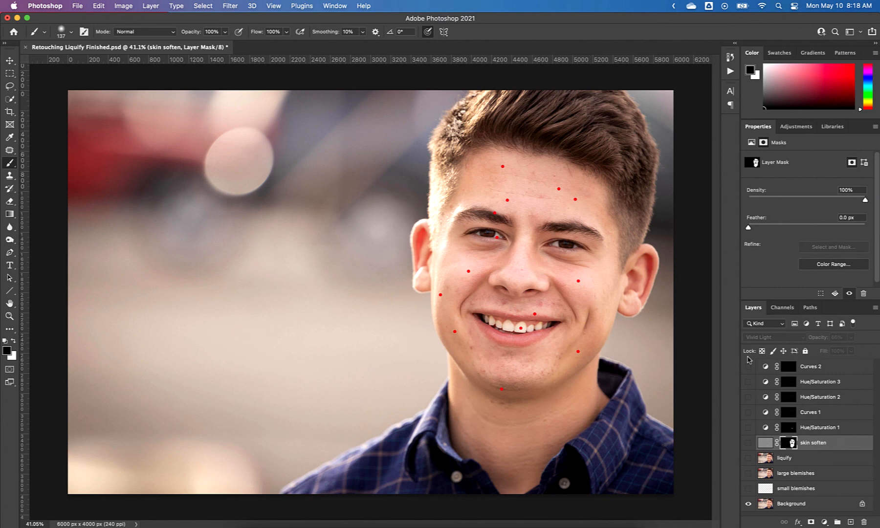
{"action": "left_click_drag", "start_coordinate": [748, 366], "coordinate": [750, 487]}
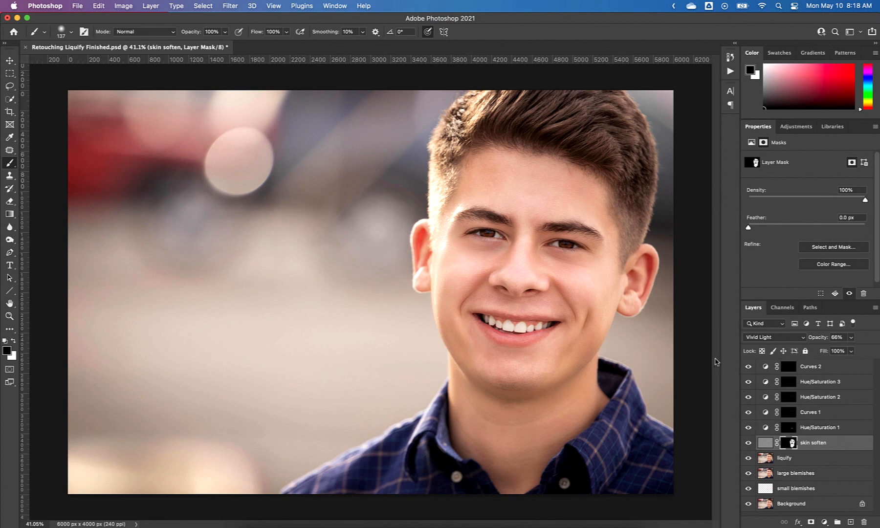
Step: Save the layered document in Photoshop format under the new name Retouching skin soften Finished.psd
{"action": "left_click", "coordinate": [80, 7]}
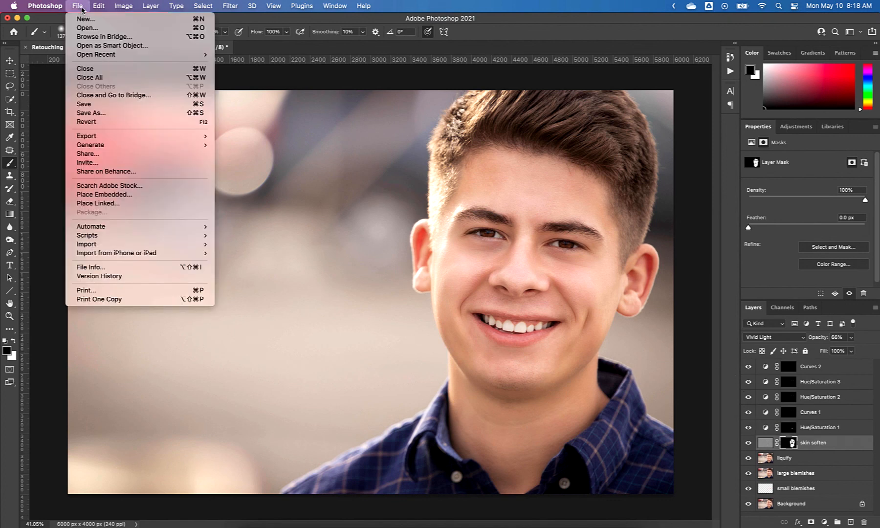
{"action": "left_click", "coordinate": [97, 113]}
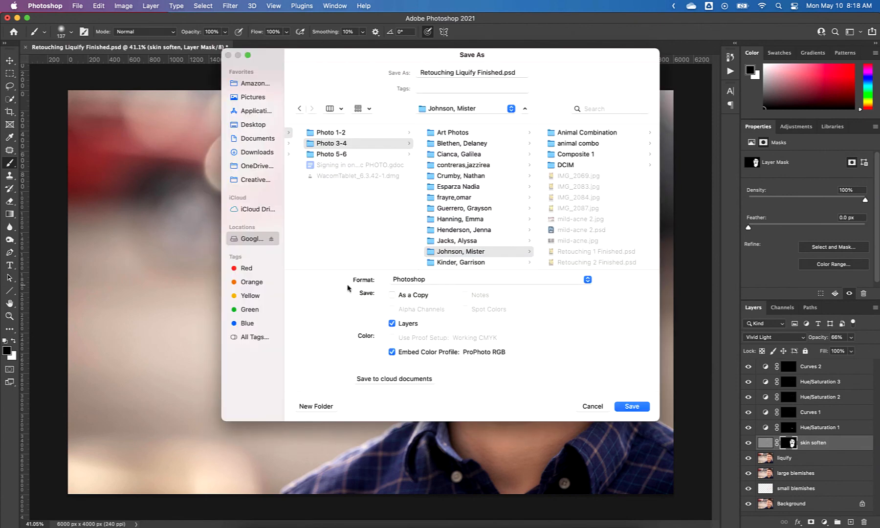
{"action": "left_click", "coordinate": [473, 73]}
{"action": "double_click", "coordinate": [462, 73]}
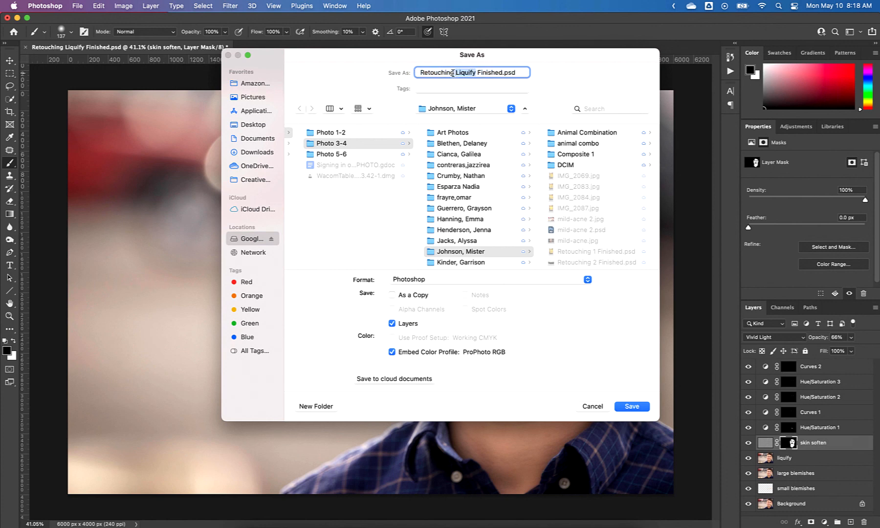
{"action": "type", "text": "skin soften"}
{"action": "left_click", "coordinate": [636, 409]}
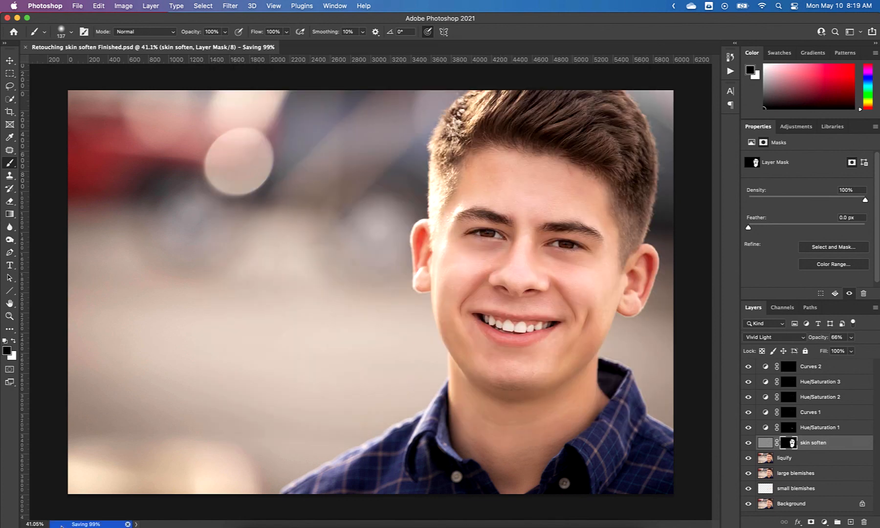
Step: Save a JPEG copy named Retouching skin soften Finished.jpg at quality 10 with the Baseline ("Standard") option
{"action": "left_click", "coordinate": [77, 7]}
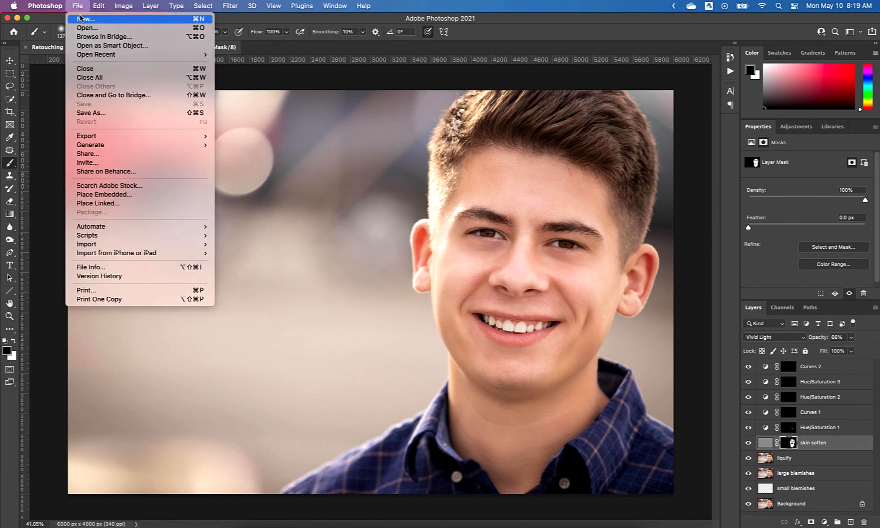
{"action": "left_click", "coordinate": [91, 112]}
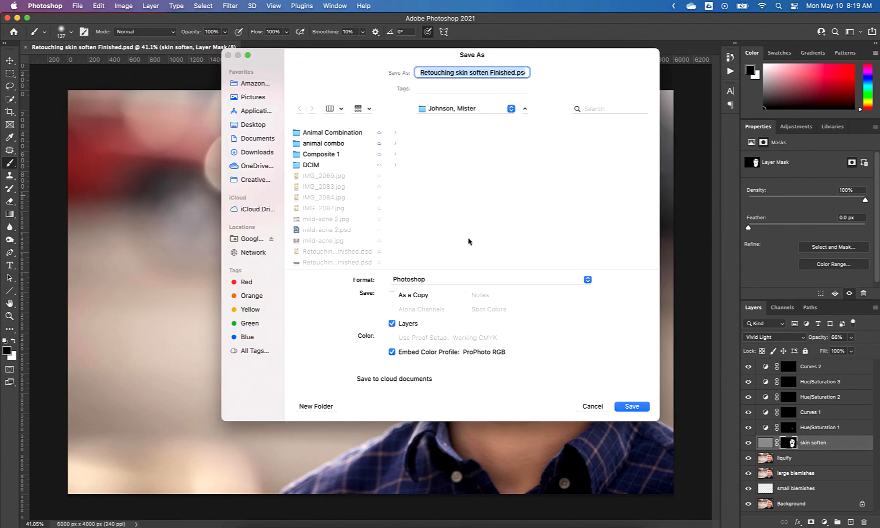
{"action": "left_click", "coordinate": [449, 278]}
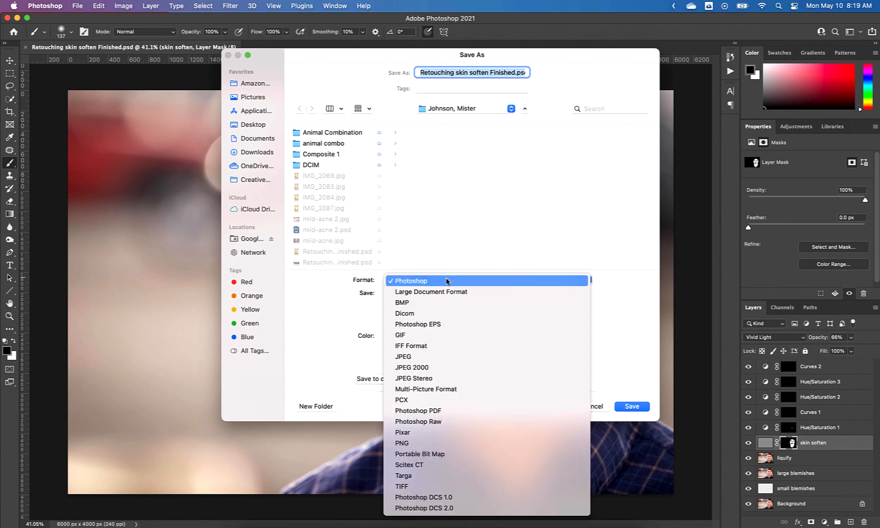
{"action": "left_click", "coordinate": [430, 356]}
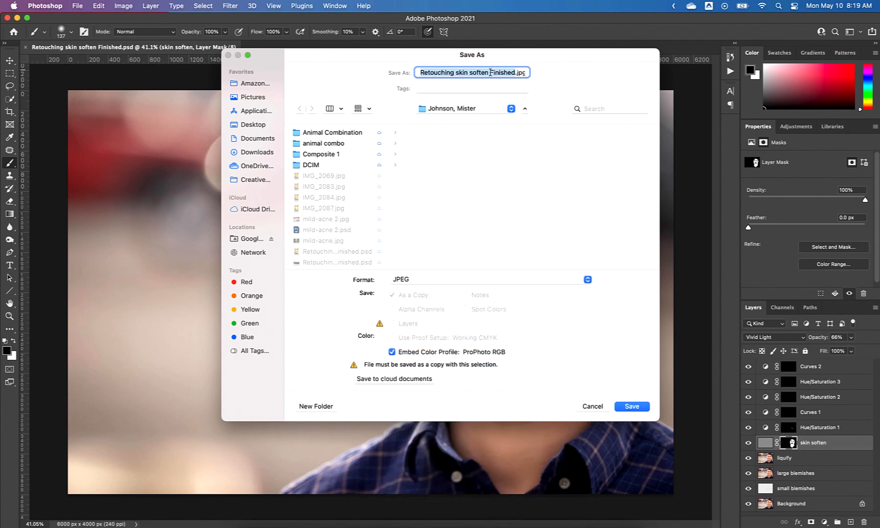
{"action": "left_click", "coordinate": [629, 408]}
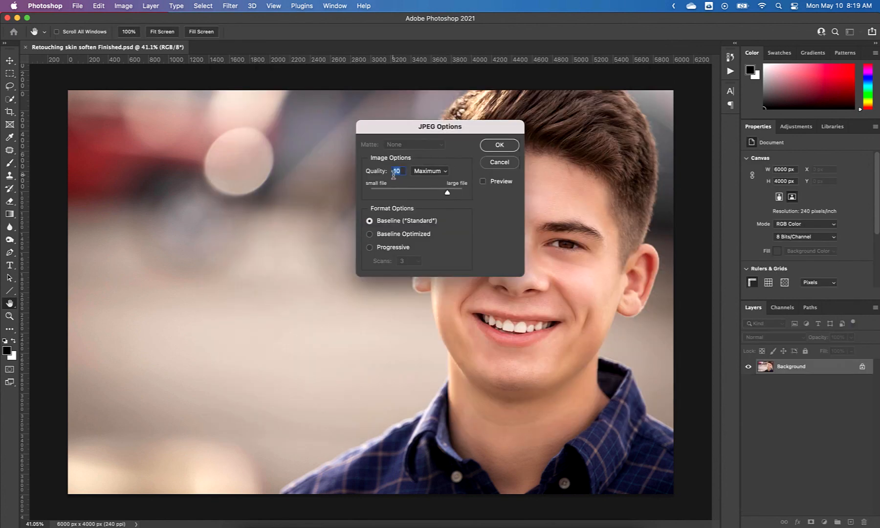
{"action": "left_click", "coordinate": [498, 146]}
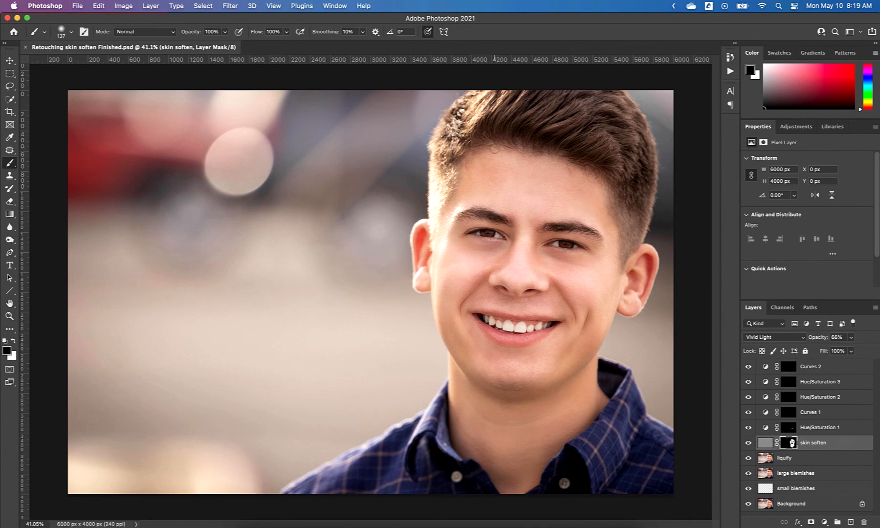